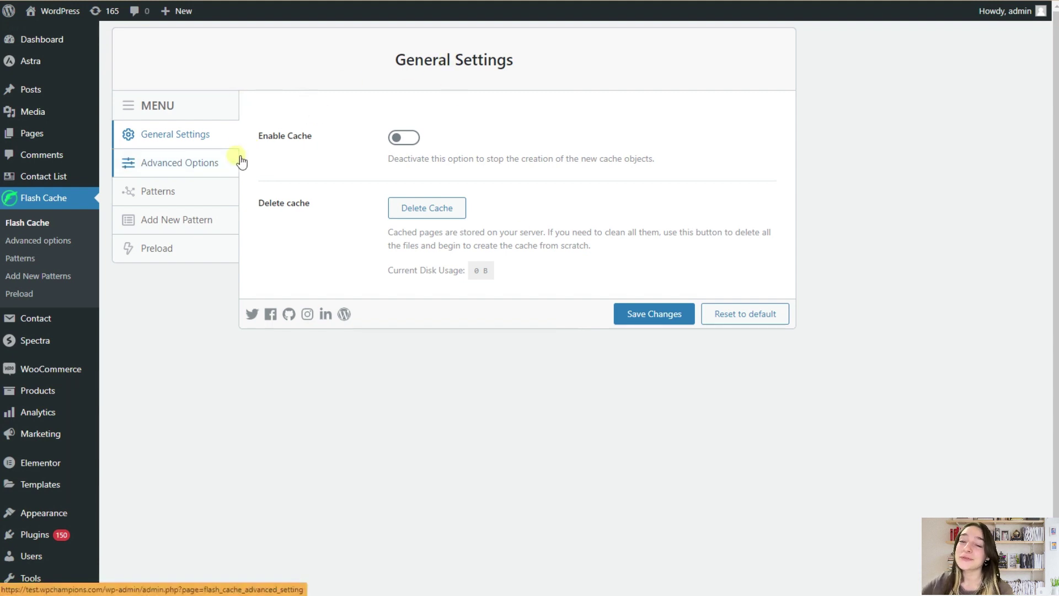
- Enable the cache in the general settings and save the changes
click(407, 138)
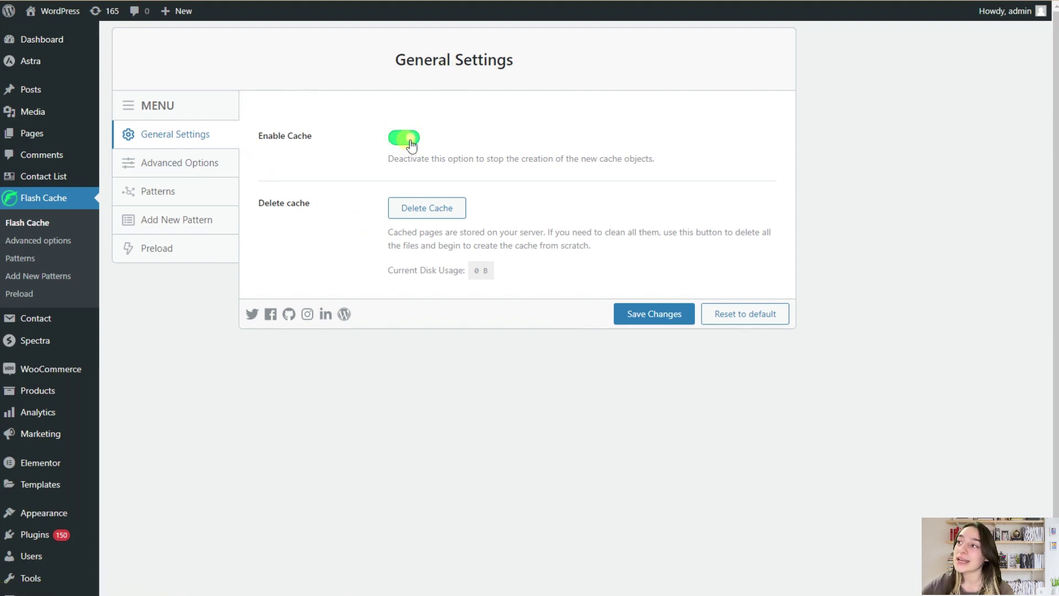
click(634, 313)
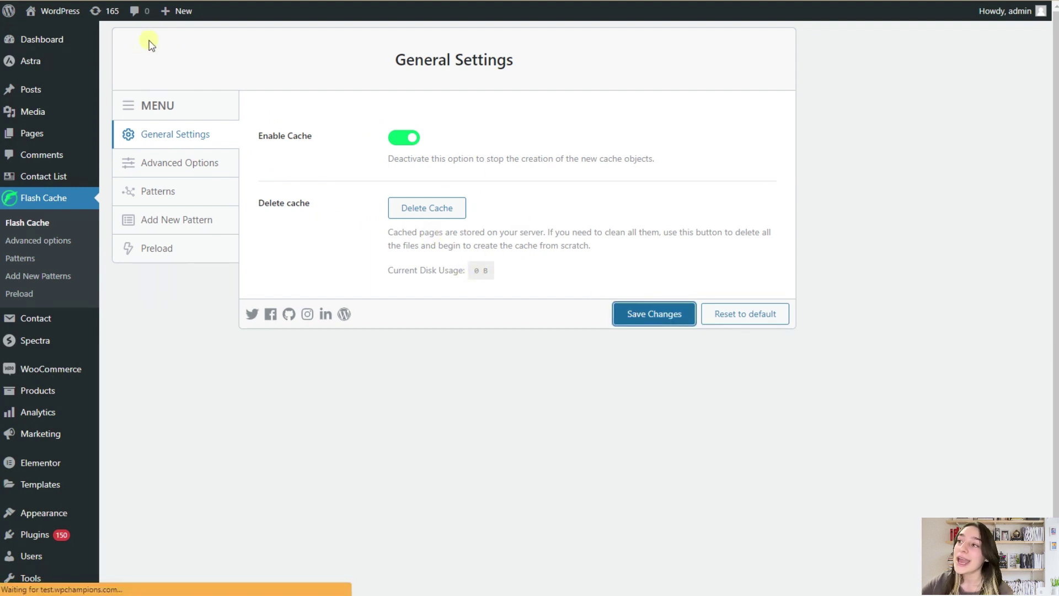
- Open the advanced options and review the cache location, viewer protocol policy and default TTL settings
click(220, 201)
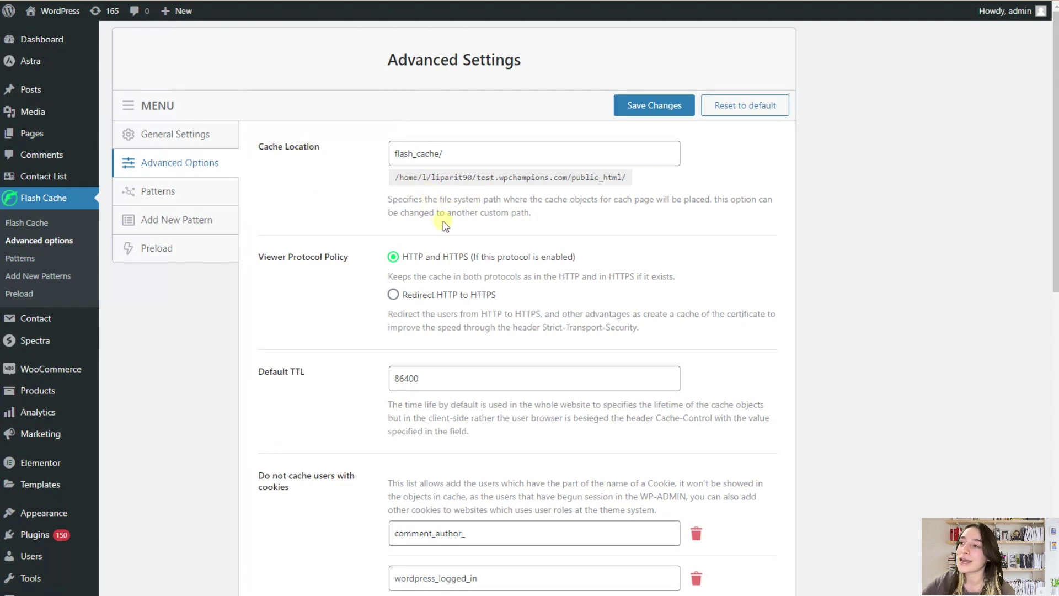
scroll(322, 210, down, 4)
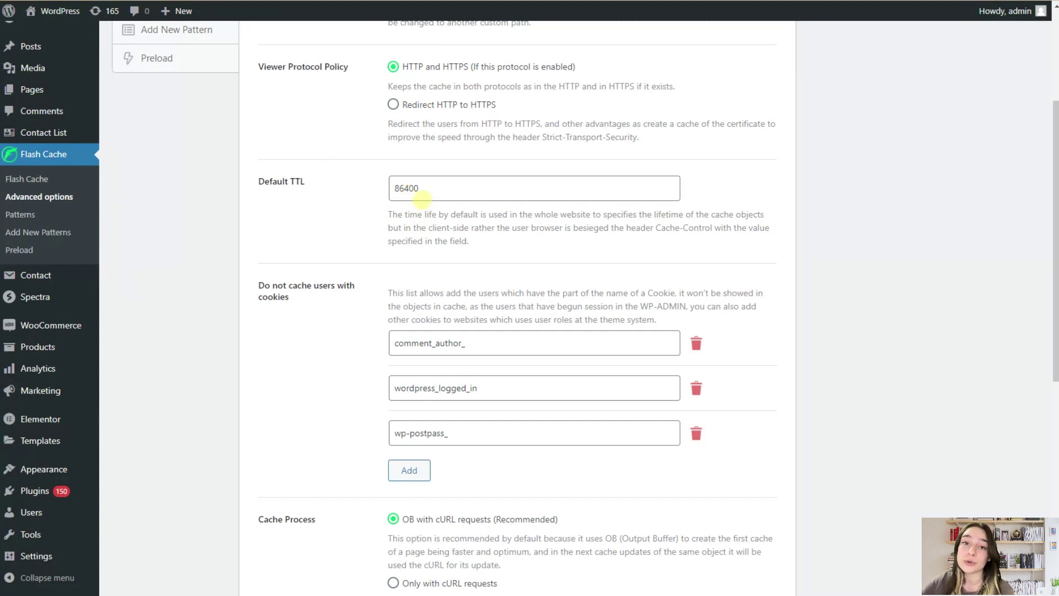
scroll(425, 207, down, 2)
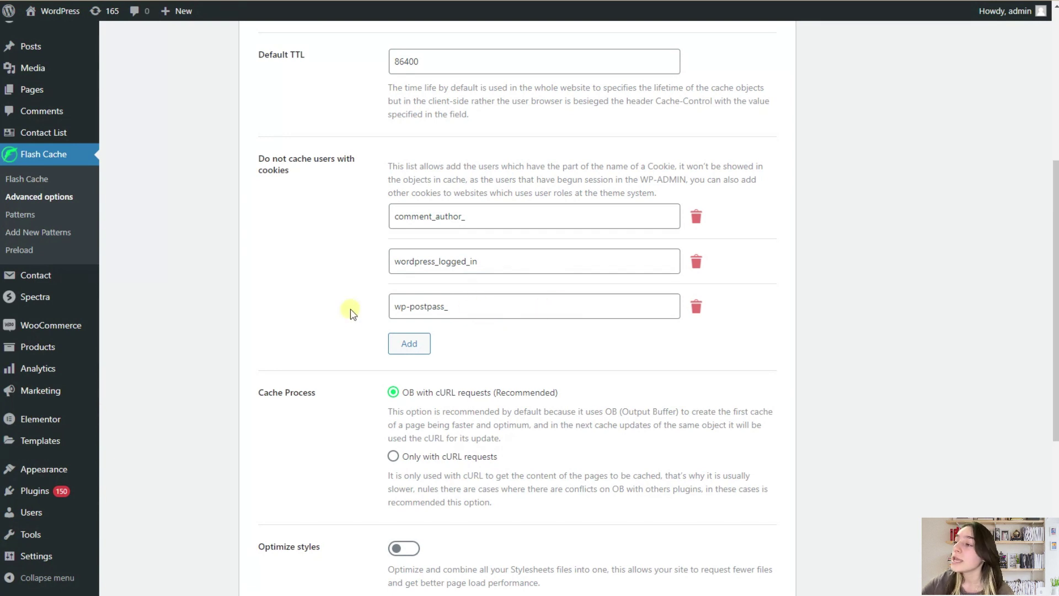
- Add an empty entry to the cookie exclusion list and remove it again
click(407, 345)
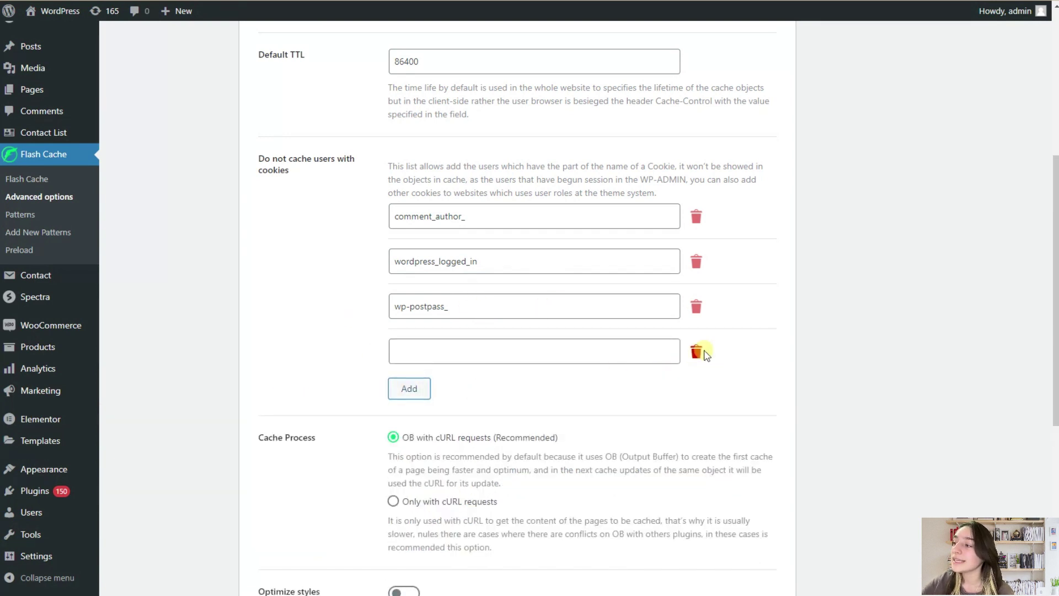
click(698, 352)
- Enable Optimize styles and Optimize scripts in the advanced options and save the changes
scroll(469, 380, down, 2)
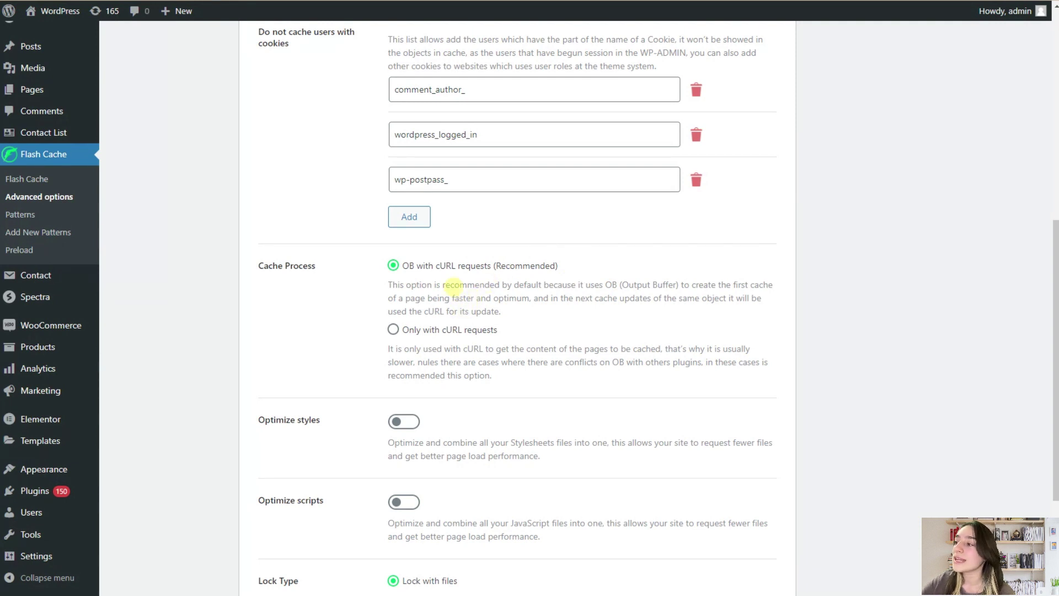
scroll(425, 287, down, 3)
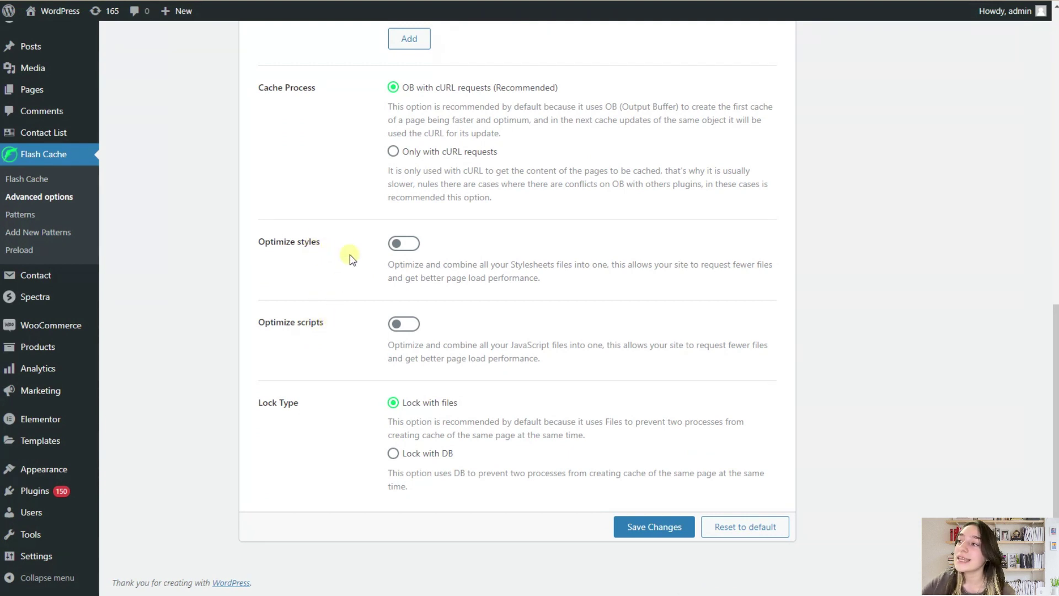
click(407, 249)
click(406, 325)
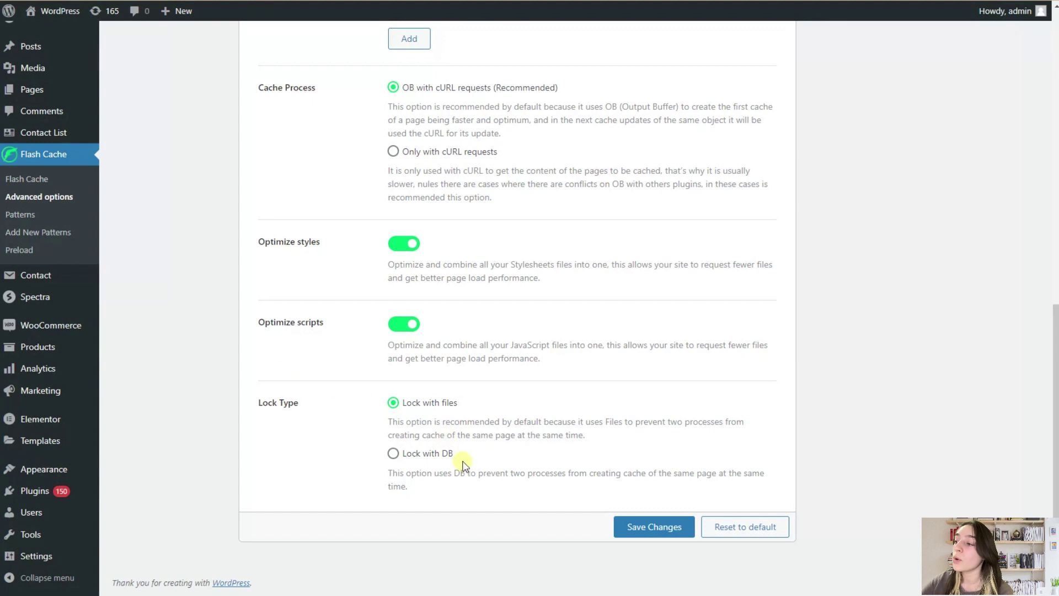
scroll(441, 462, up, 3)
scroll(551, 470, down, 3)
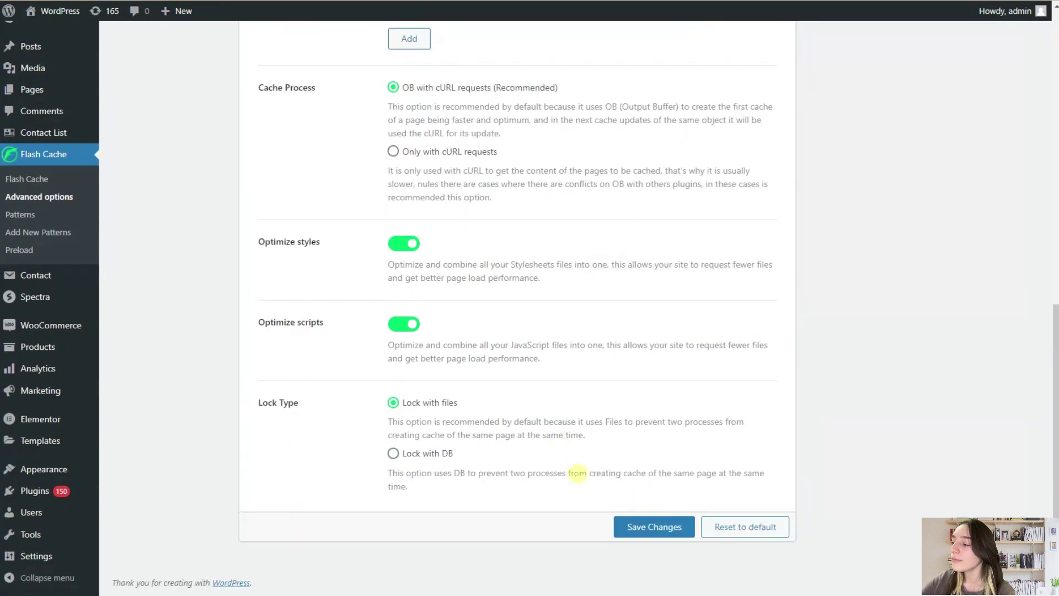
click(653, 537)
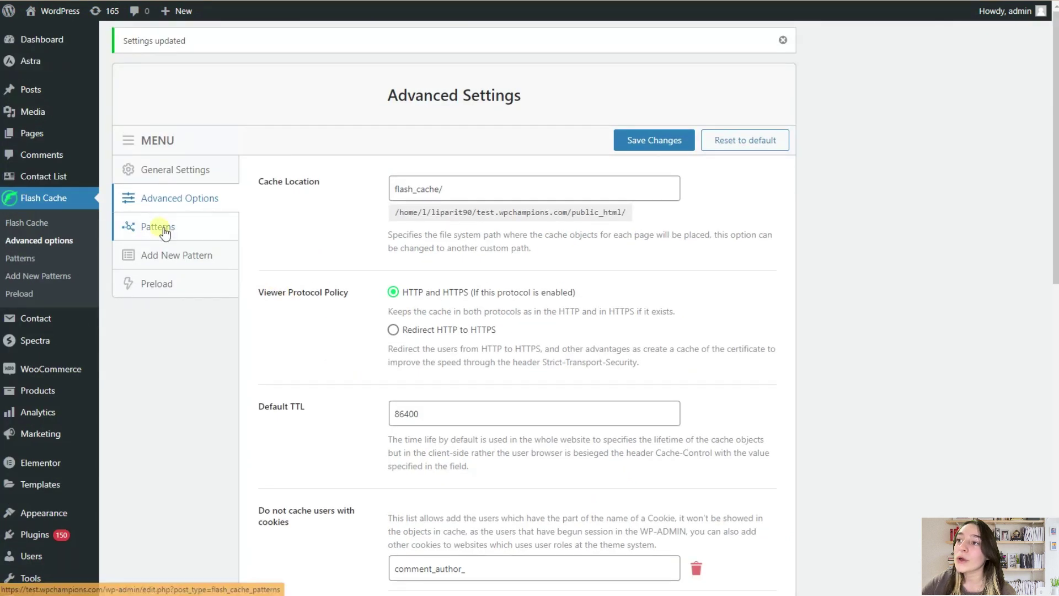
- Start a new cache pattern with Post Type deselected and the Posts and Pages types selected
click(156, 238)
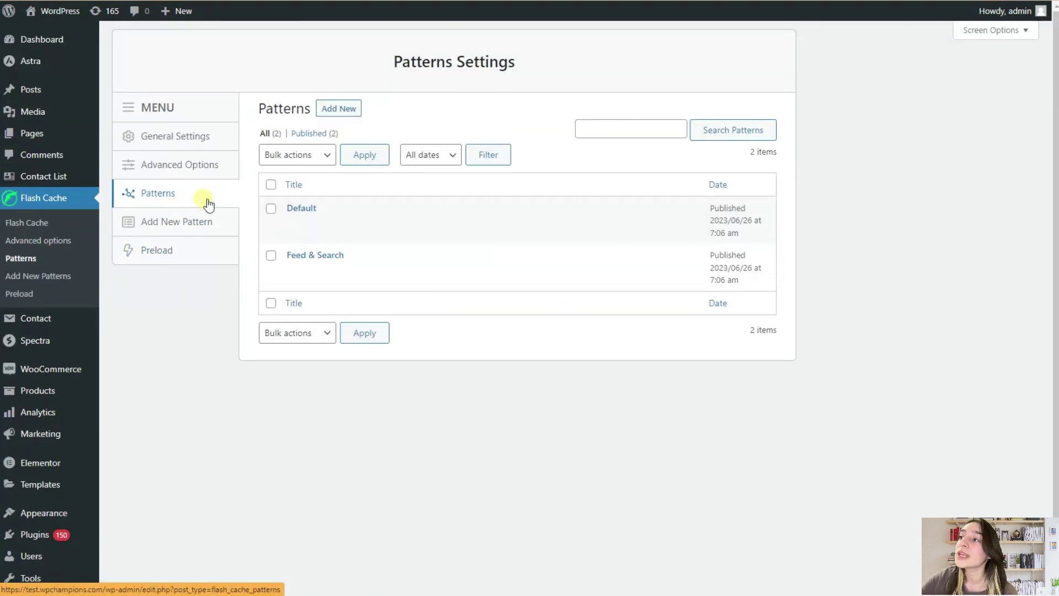
click(326, 113)
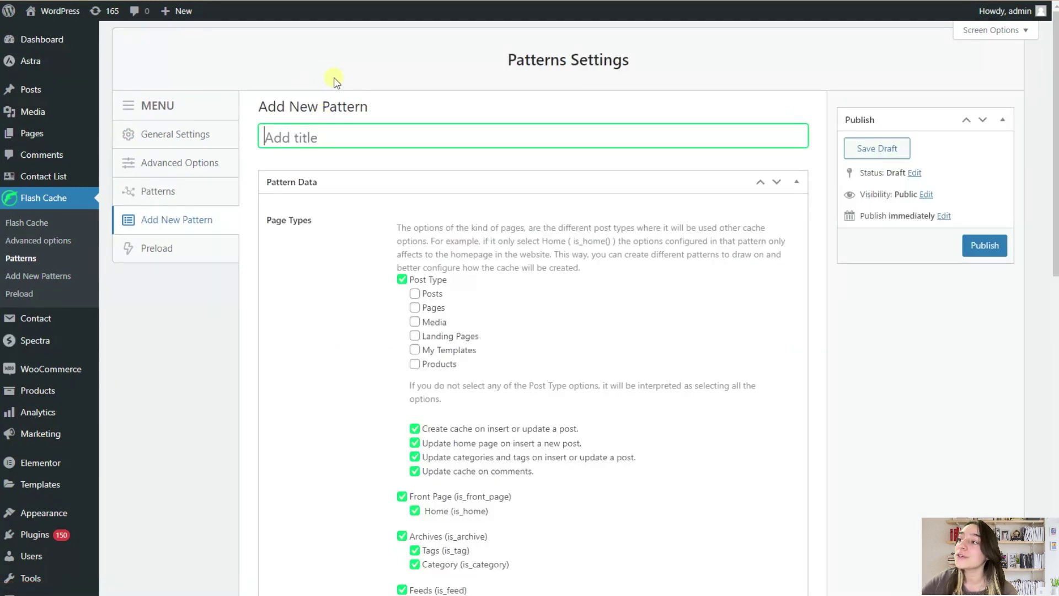
scroll(329, 120, down, 2)
scroll(314, 133, up, 2)
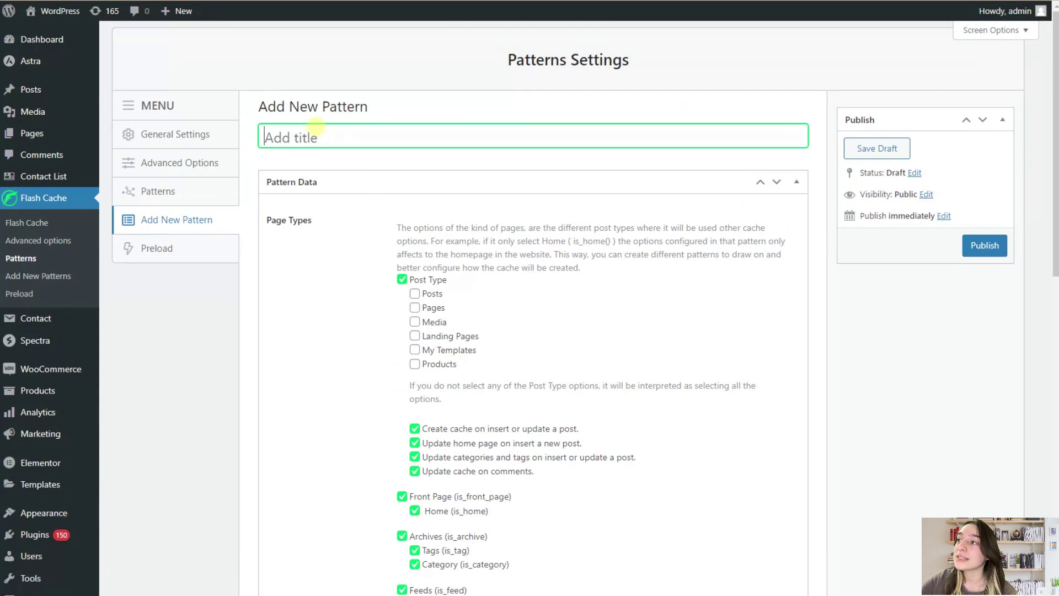
scroll(356, 235, down, 1)
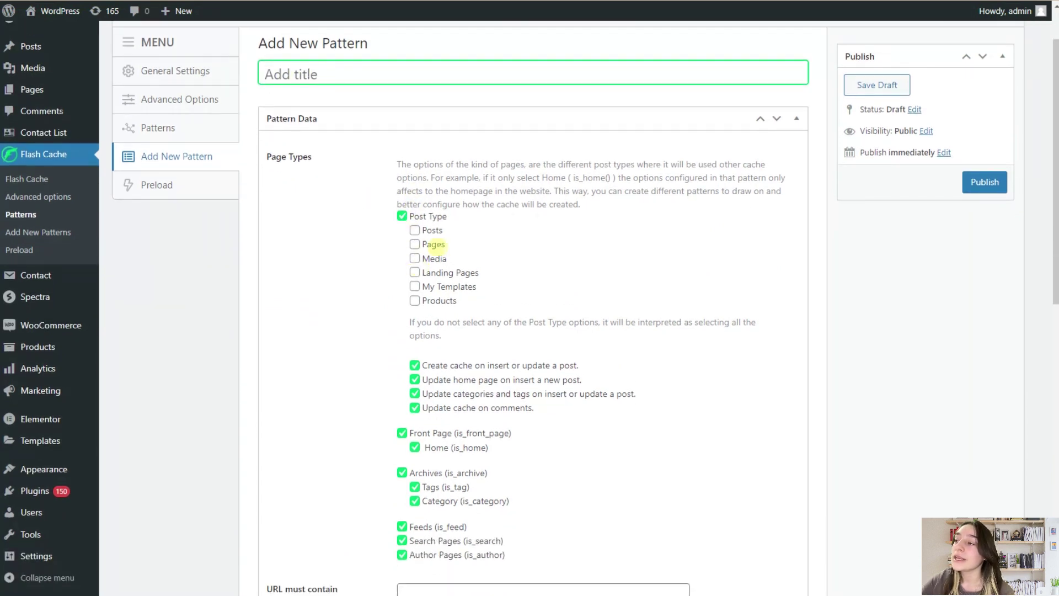
scroll(406, 231, down, 1)
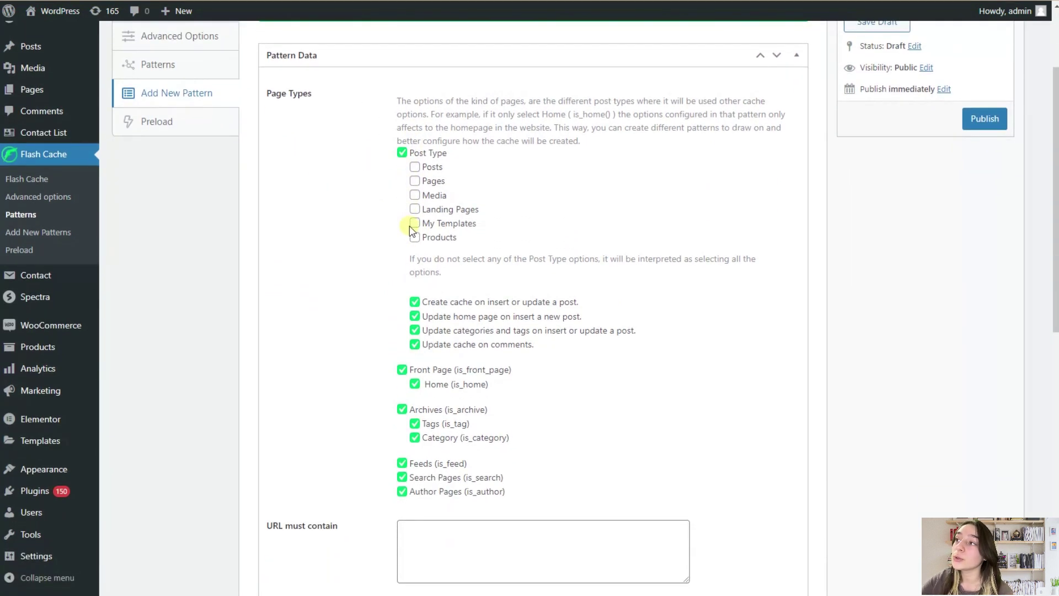
click(404, 154)
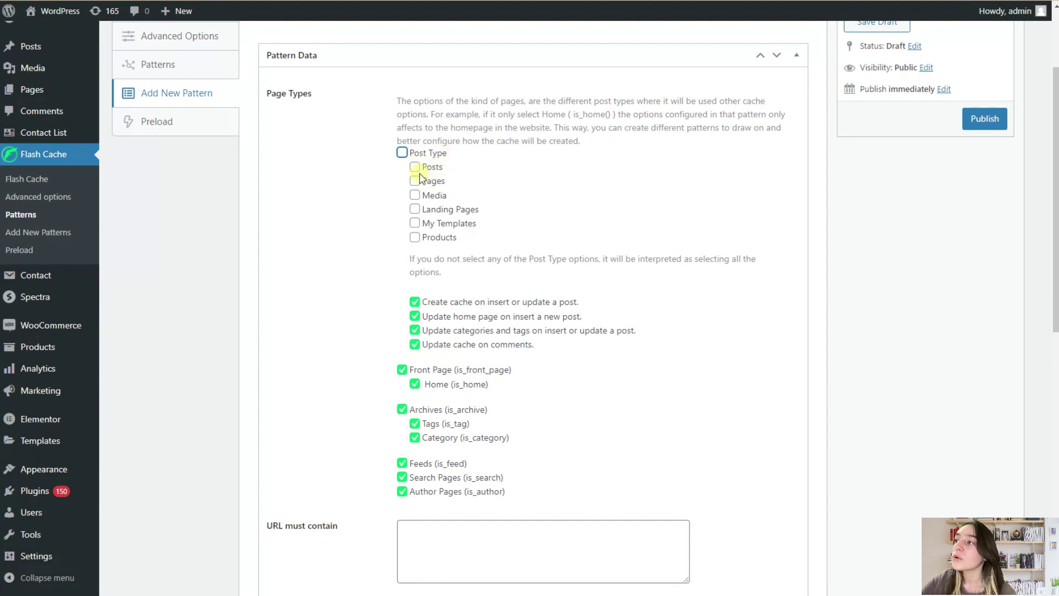
click(415, 168)
click(423, 186)
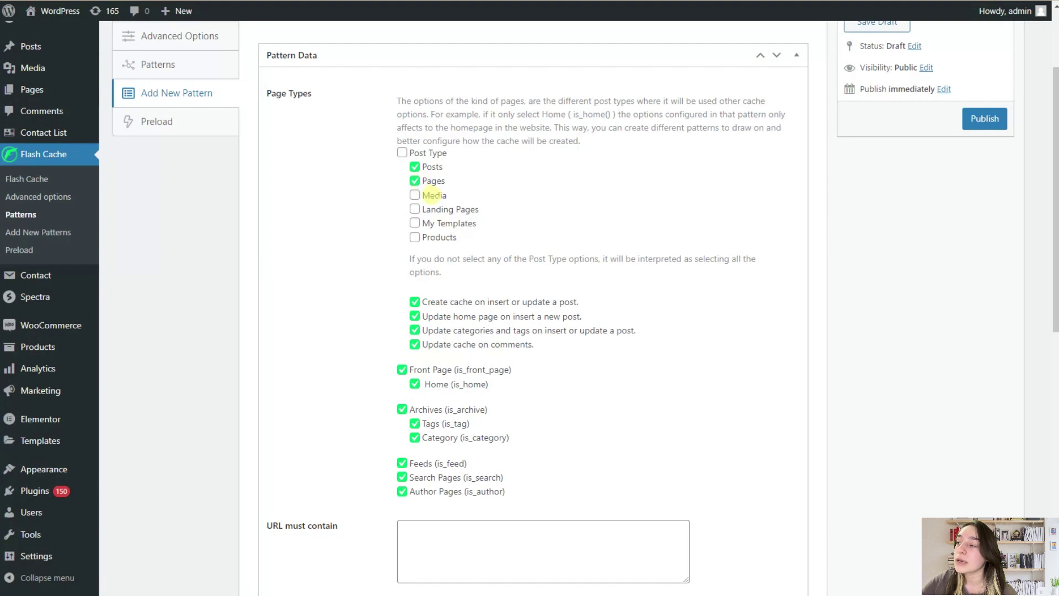
- Review the new pattern's update options, URL inclusion and exclusion fields, cache type, and minimum and maximum TTL
scroll(432, 207, down, 2)
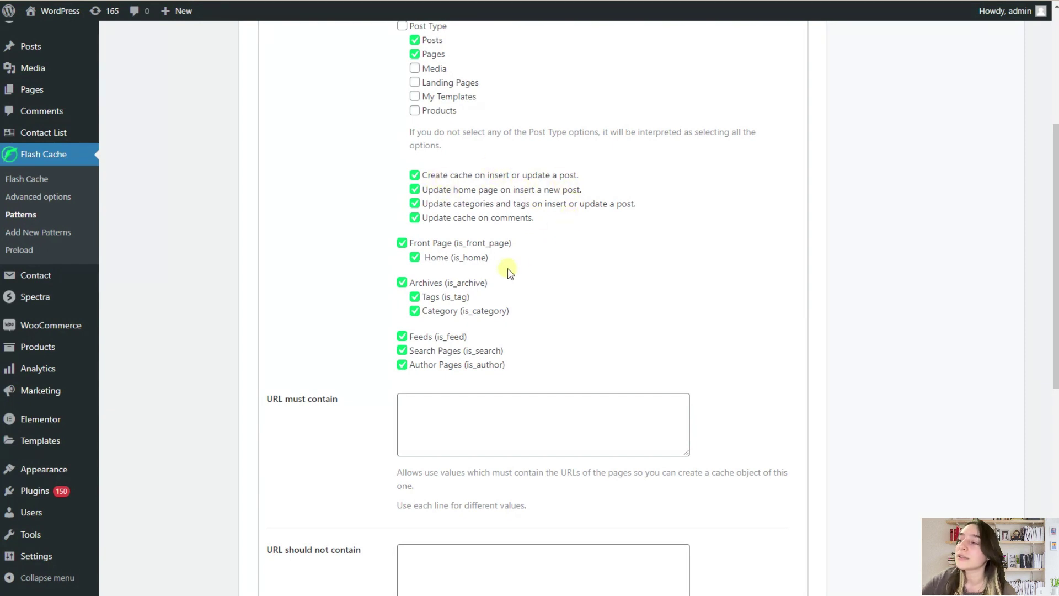
scroll(485, 279, down, 1)
scroll(430, 319, down, 3)
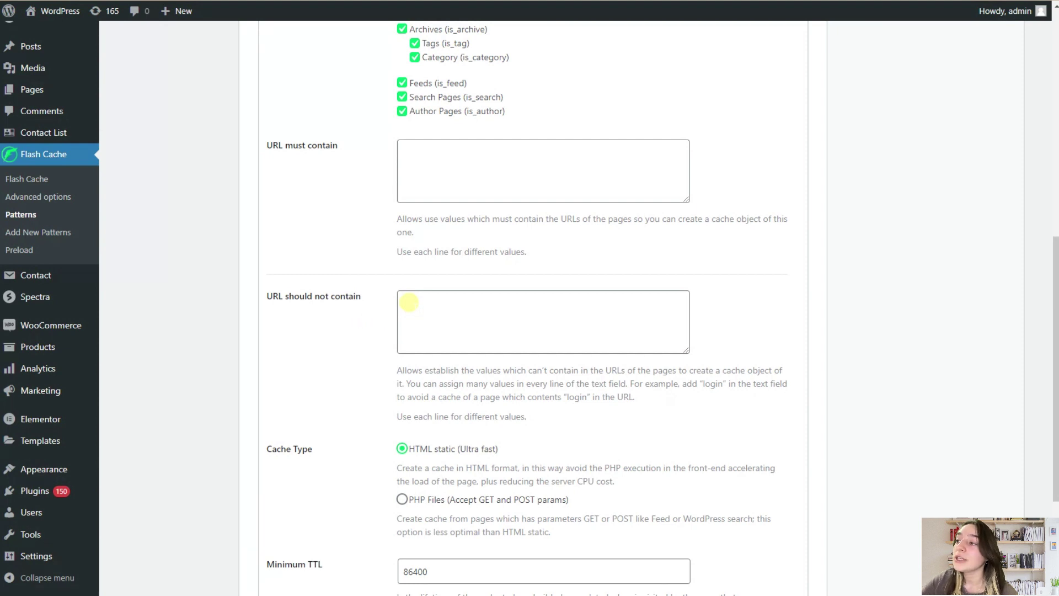
click(428, 310)
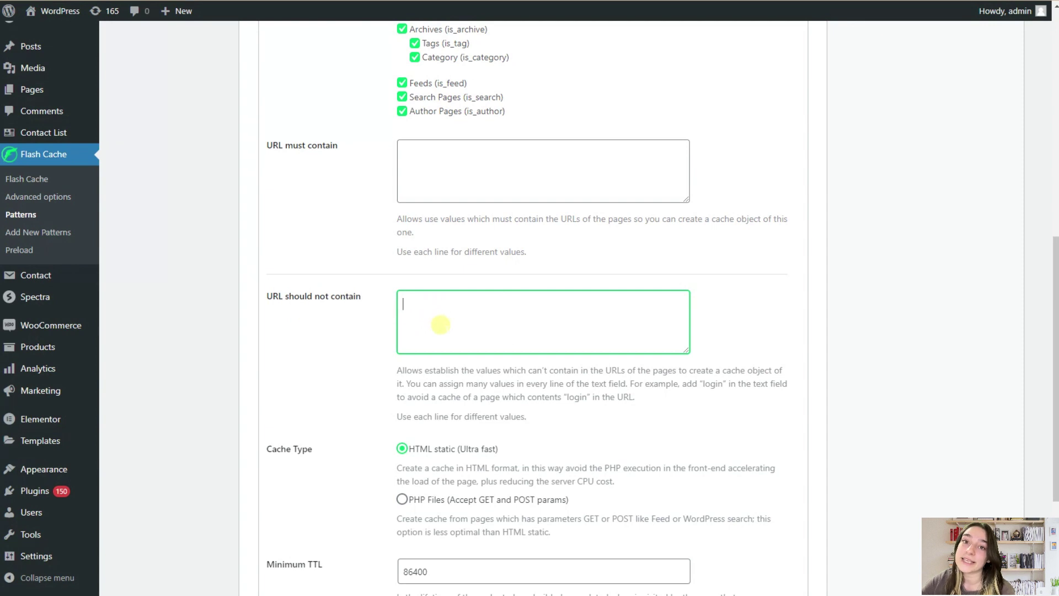
scroll(444, 348, down, 3)
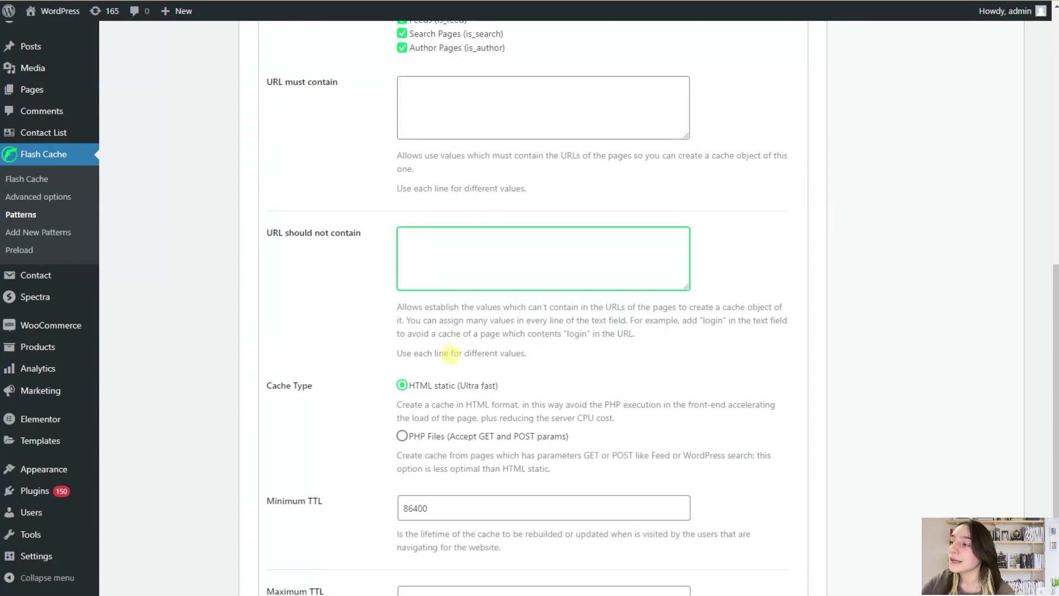
scroll(433, 371, down, 1)
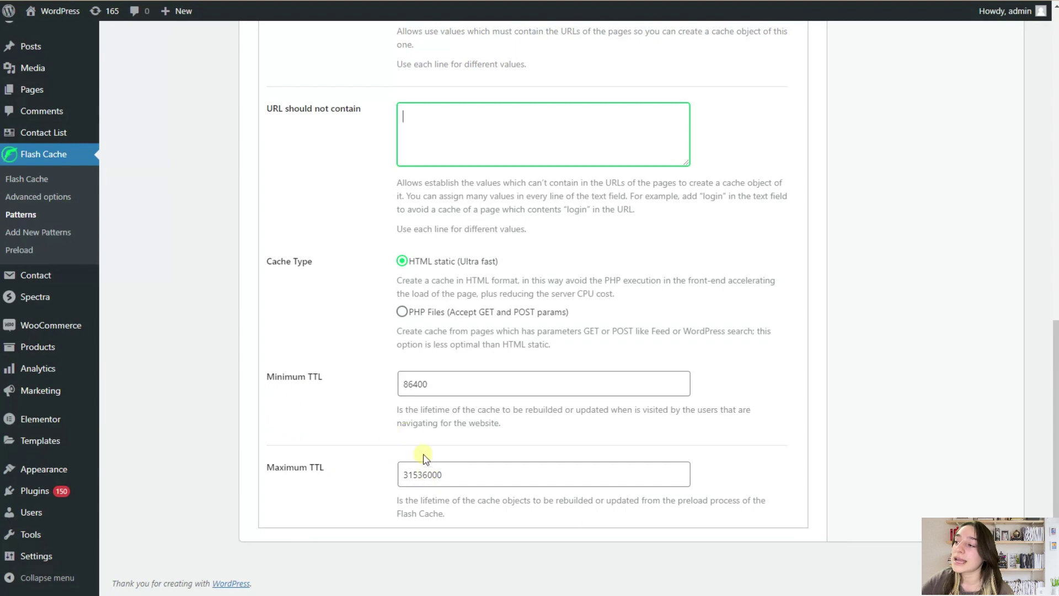
- Publish the new cache pattern without a title
scroll(342, 420, up, 1)
scroll(341, 420, up, 11)
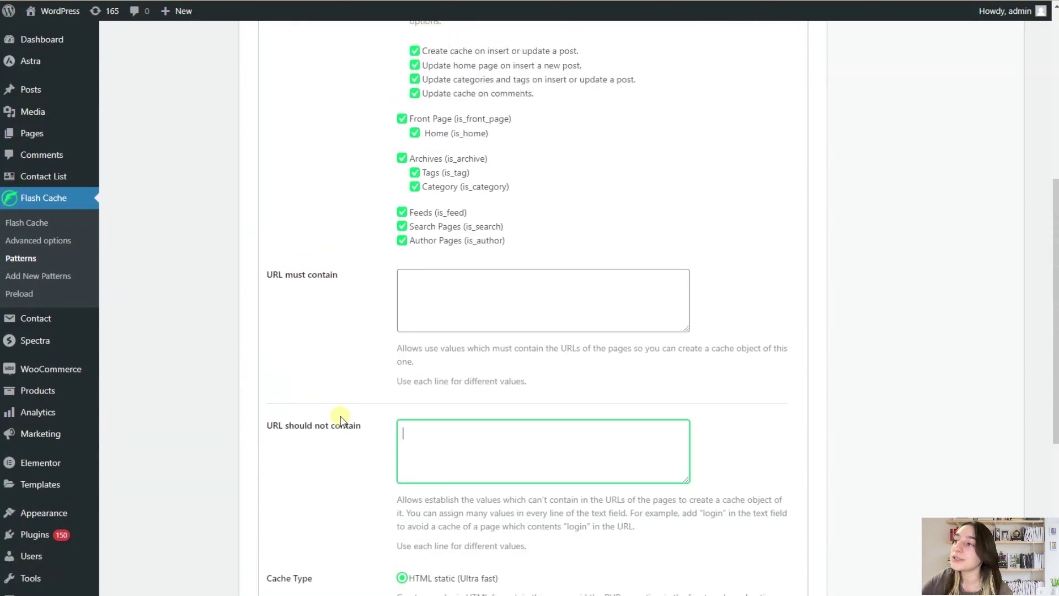
scroll(340, 420, down, 6)
scroll(341, 420, up, 8)
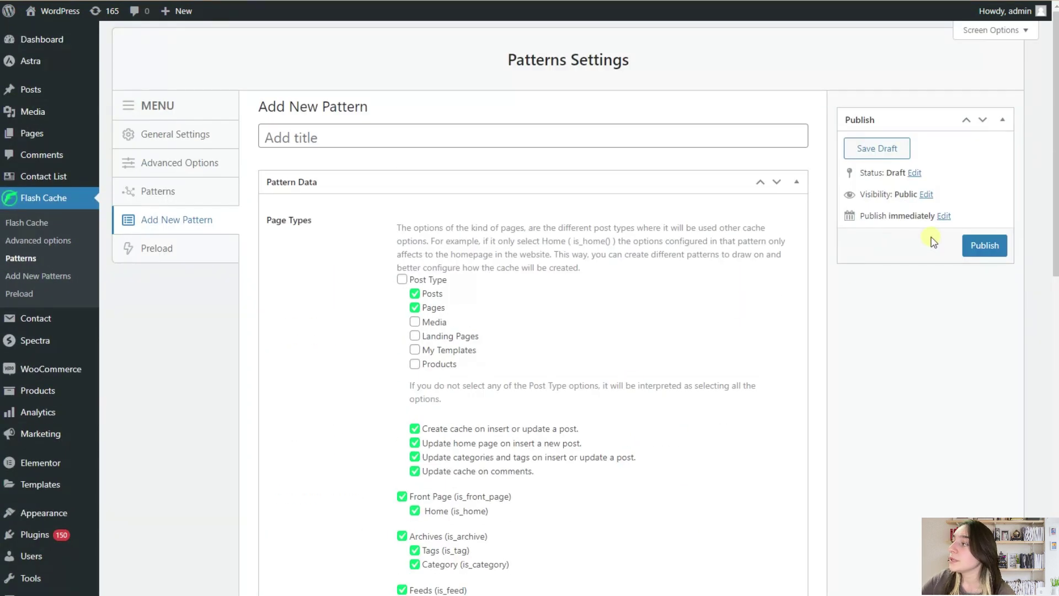
click(977, 244)
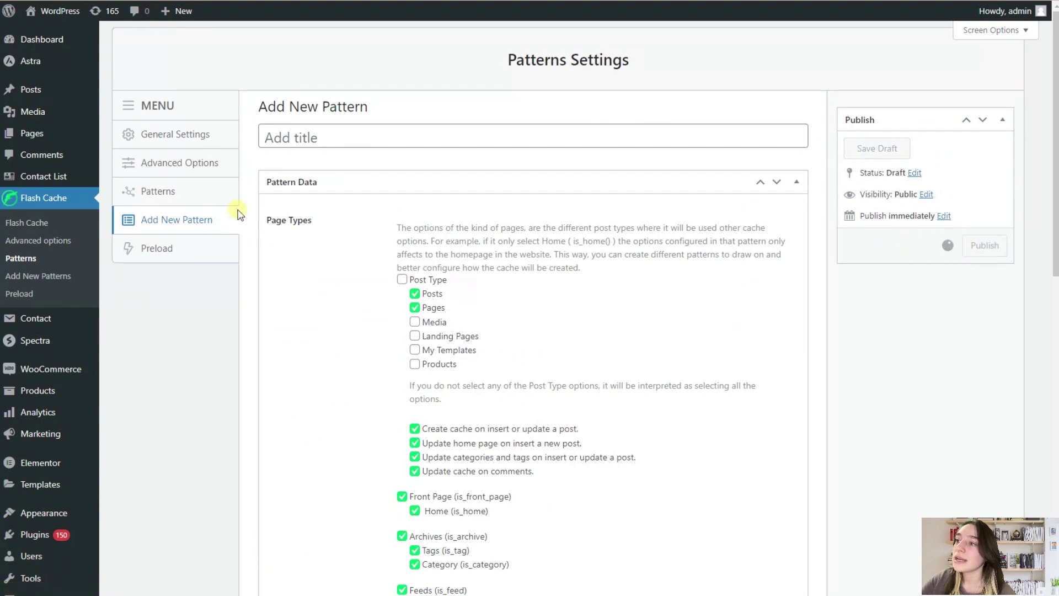
- Open the preload settings and examine the taxonomy caching, pages per execution, time per preload and disable-on-finish options
click(181, 255)
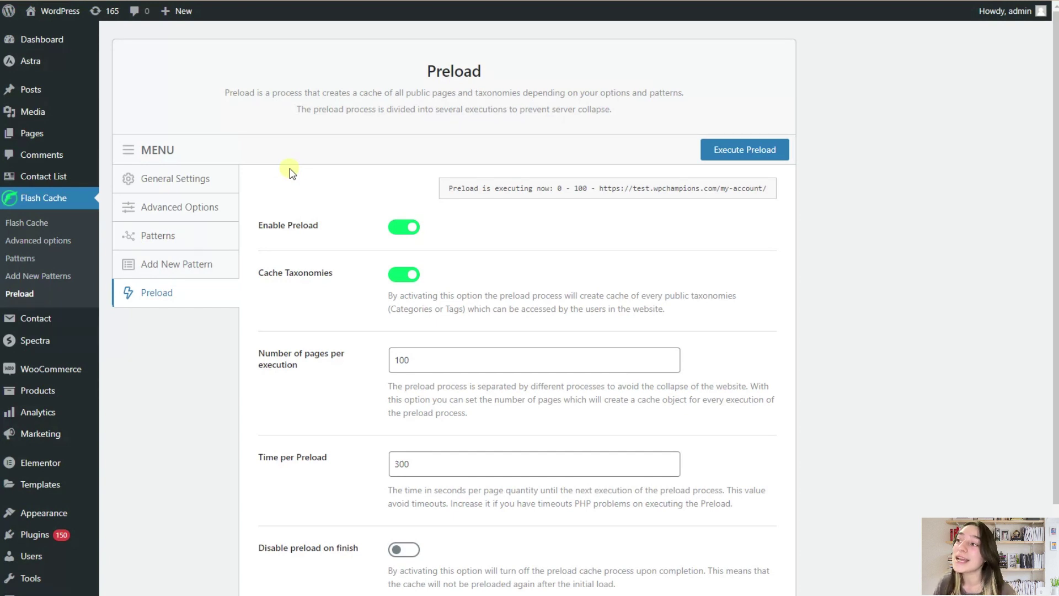
scroll(331, 193, down, 2)
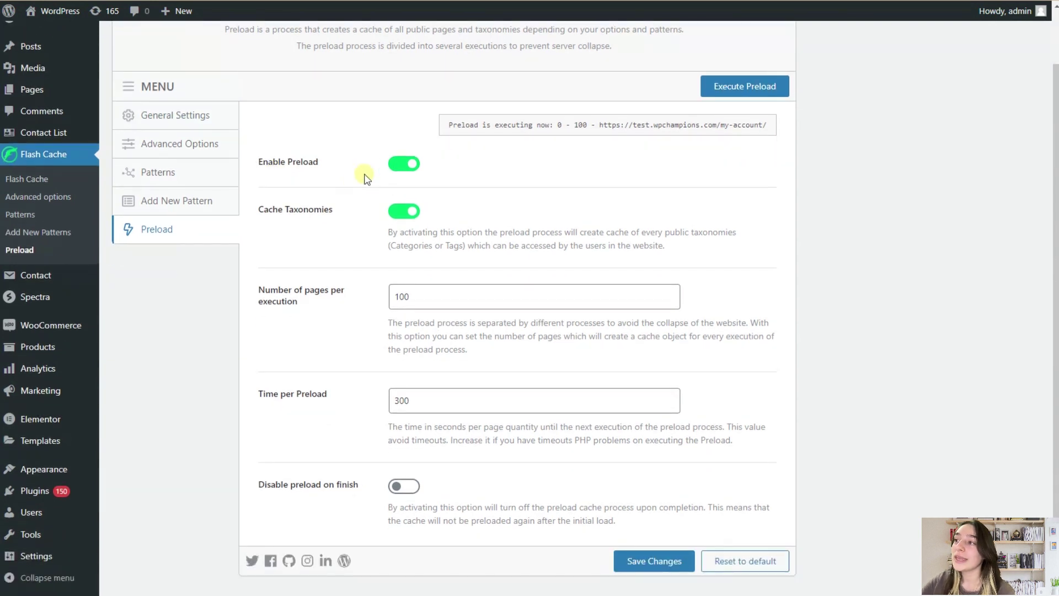
scroll(407, 171, down, 1)
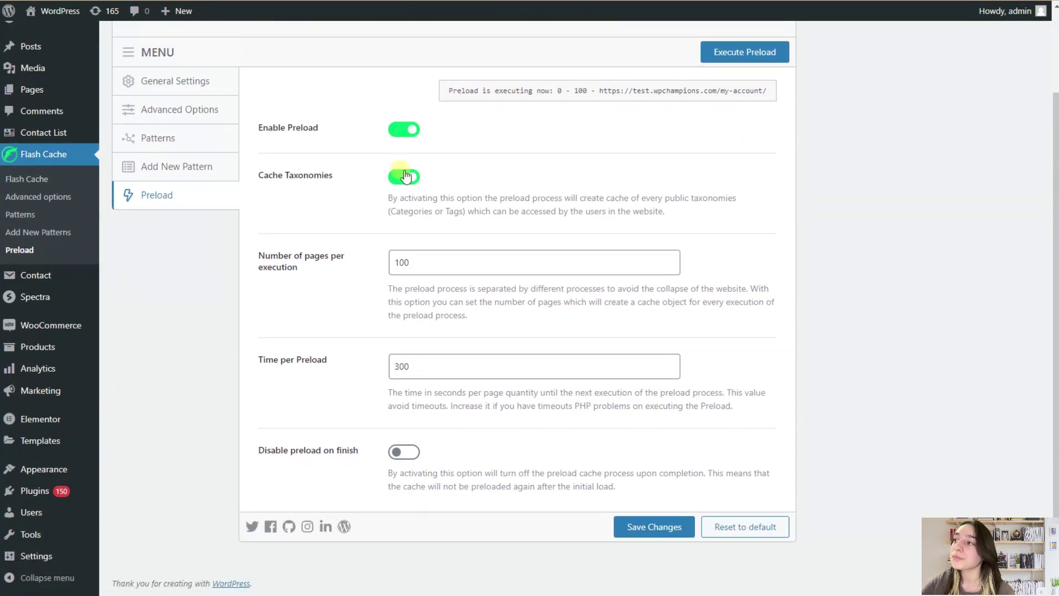
scroll(408, 209, up, 2)
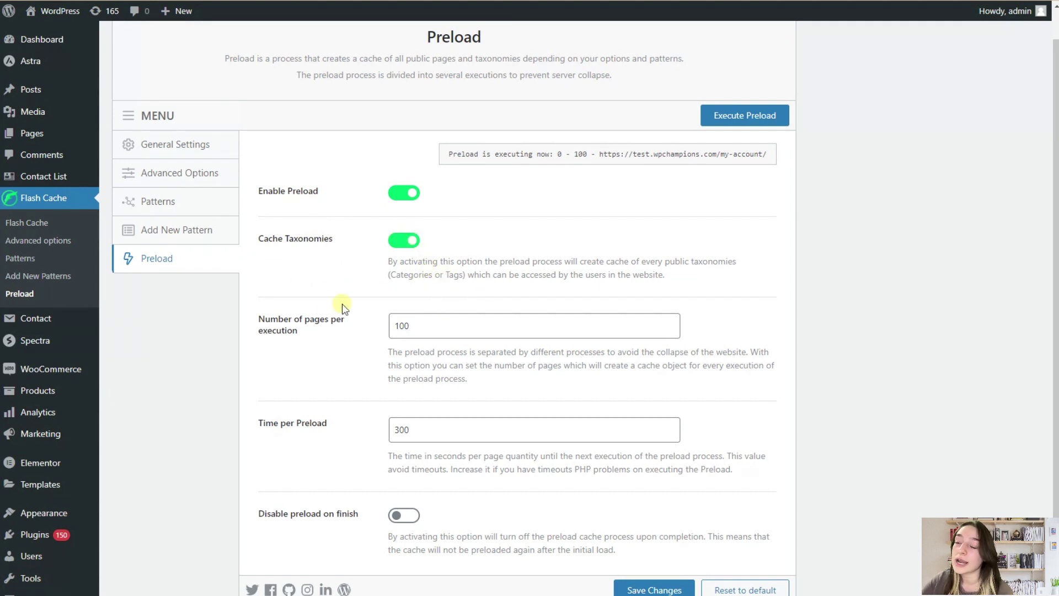
scroll(365, 337, down, 1)
scroll(365, 337, down, 2)
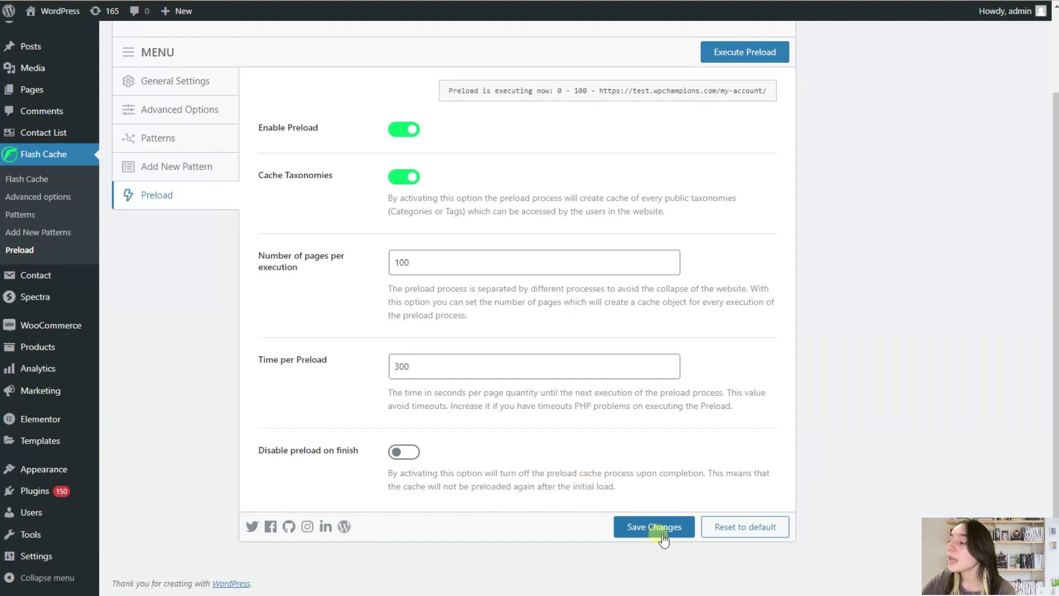
- Execute the cache preload process
scroll(704, 342, up, 2)
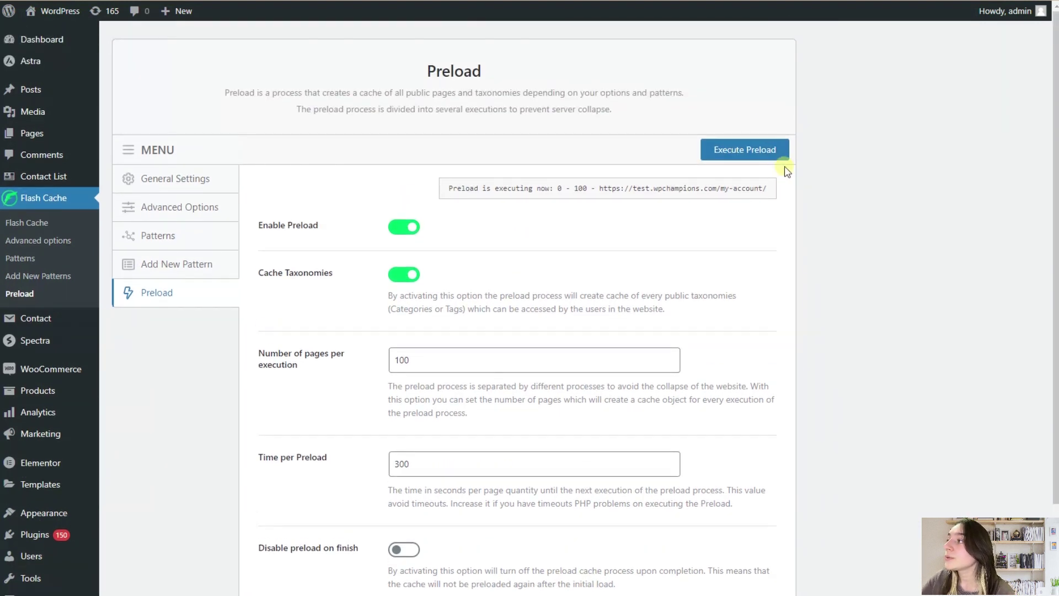
scroll(777, 171, down, 1)
click(751, 86)
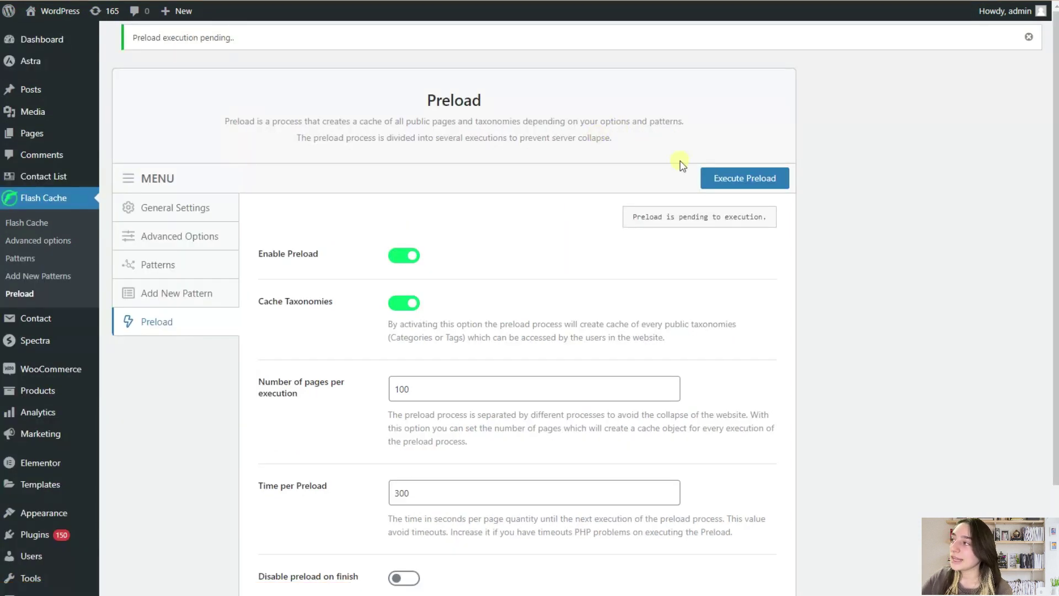
scroll(558, 271, down, 2)
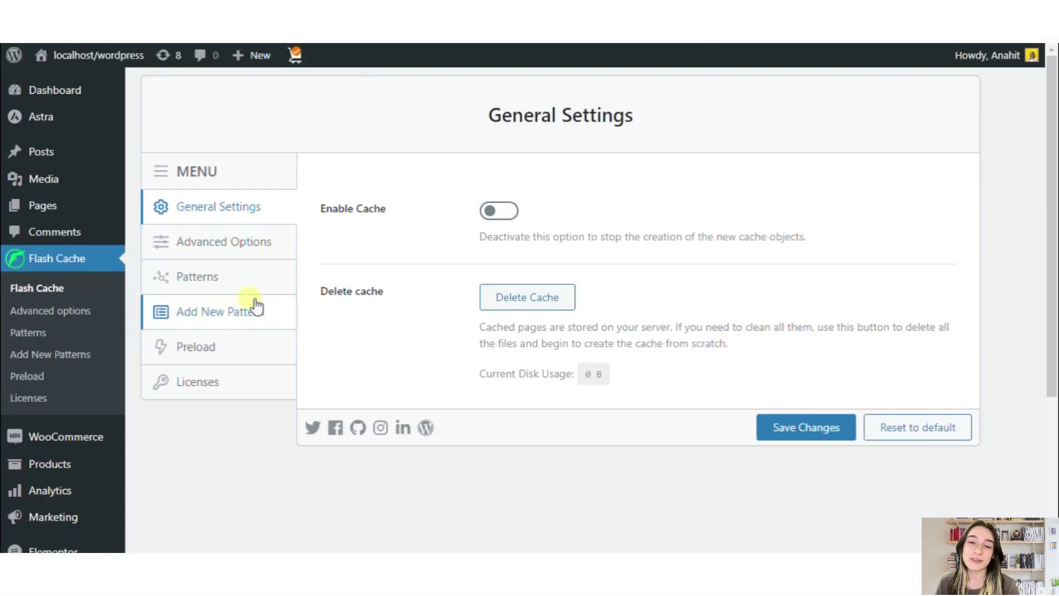
- Turn on Optimize styles, Minify styles, Optimize scripts and Minify scripts in Flash Cache's advanced options
click(214, 246)
scroll(359, 330, down, 12)
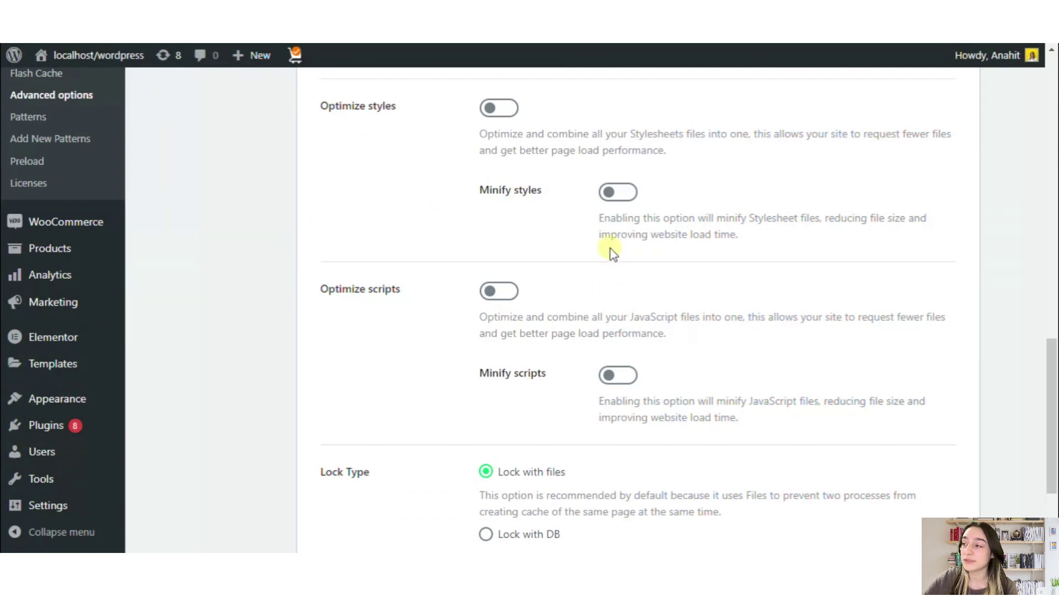
scroll(331, 94, up, 2)
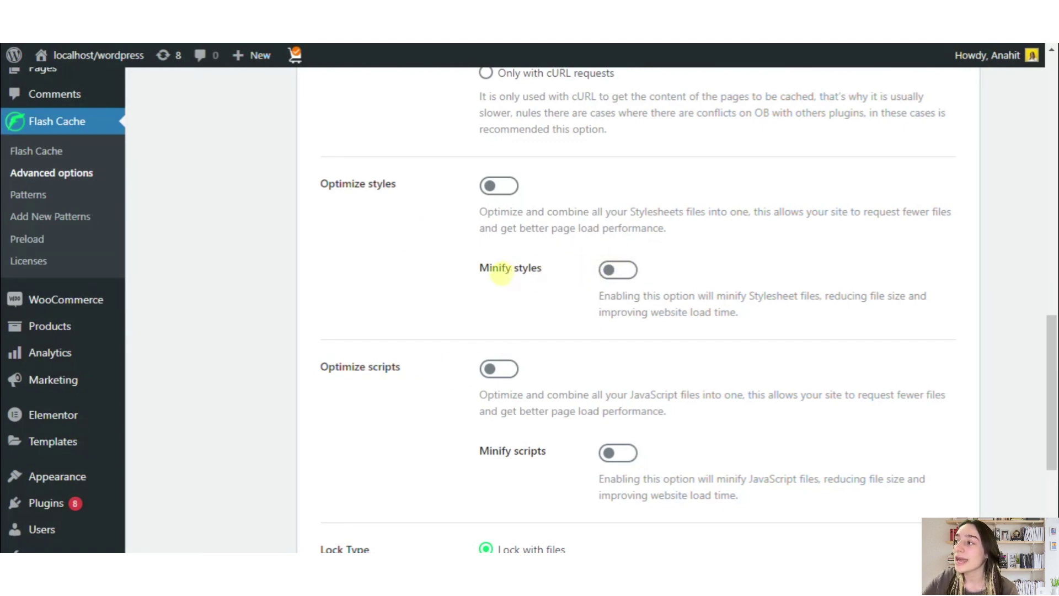
click(618, 453)
click(618, 270)
click(499, 186)
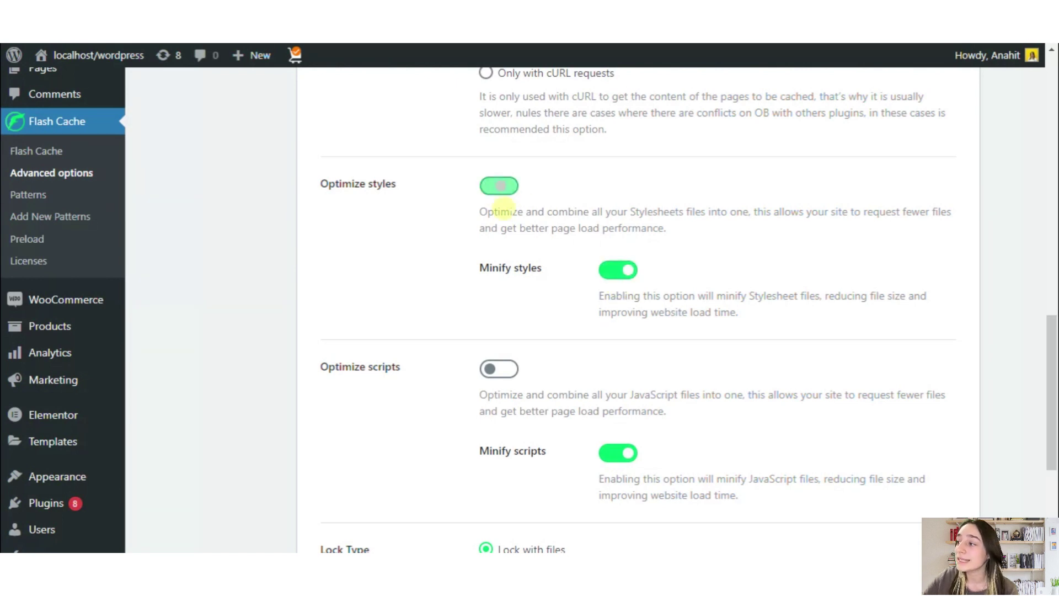
click(502, 367)
scroll(518, 365, up, 3)
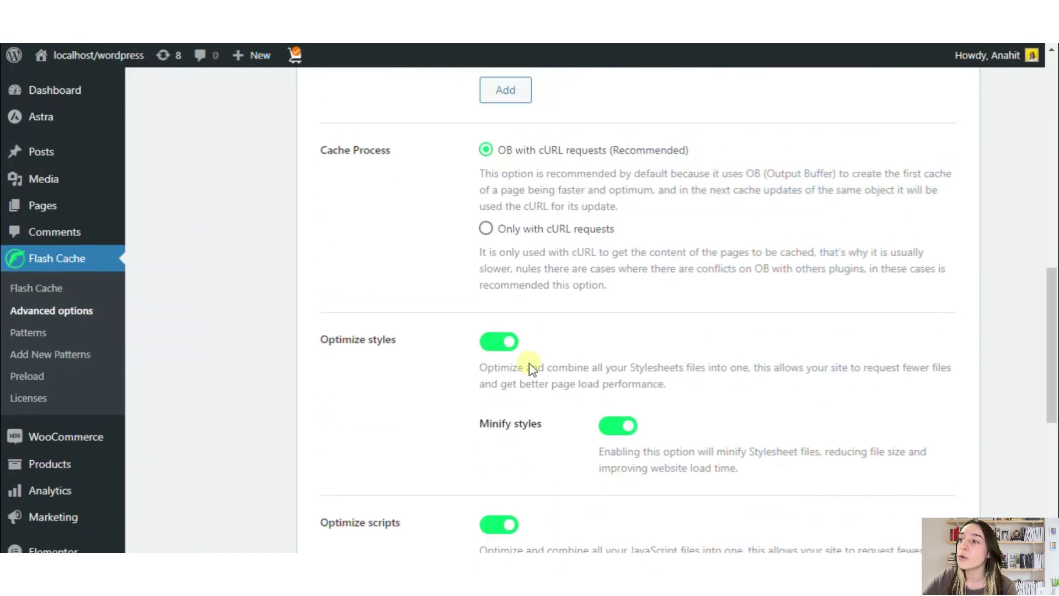
scroll(463, 396, up, 1)
scroll(410, 392, up, 10)
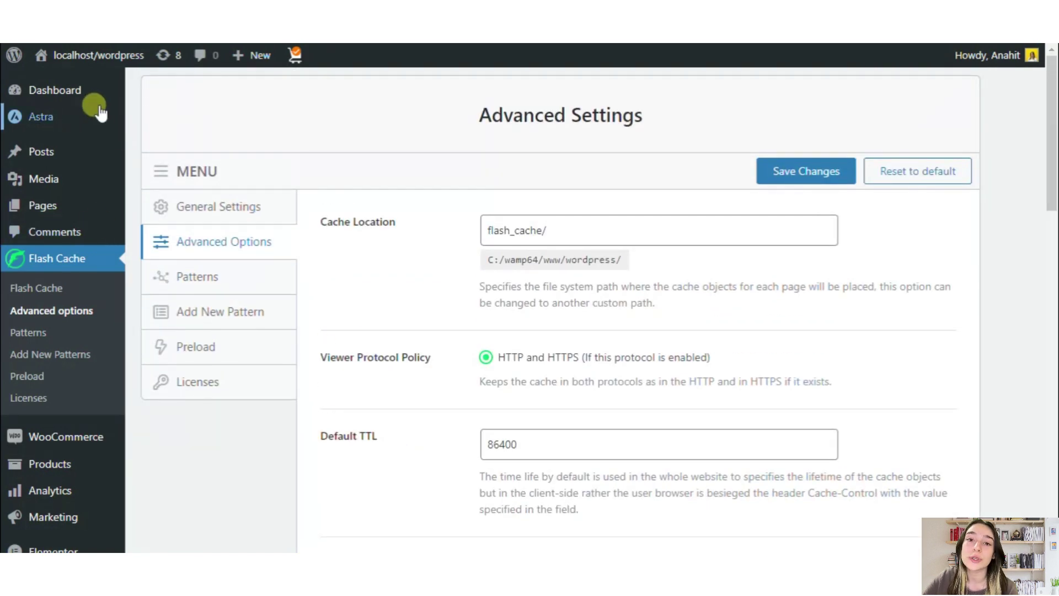
- Start a new post and expand the cache settings of its empty paragraph block
click(78, 154)
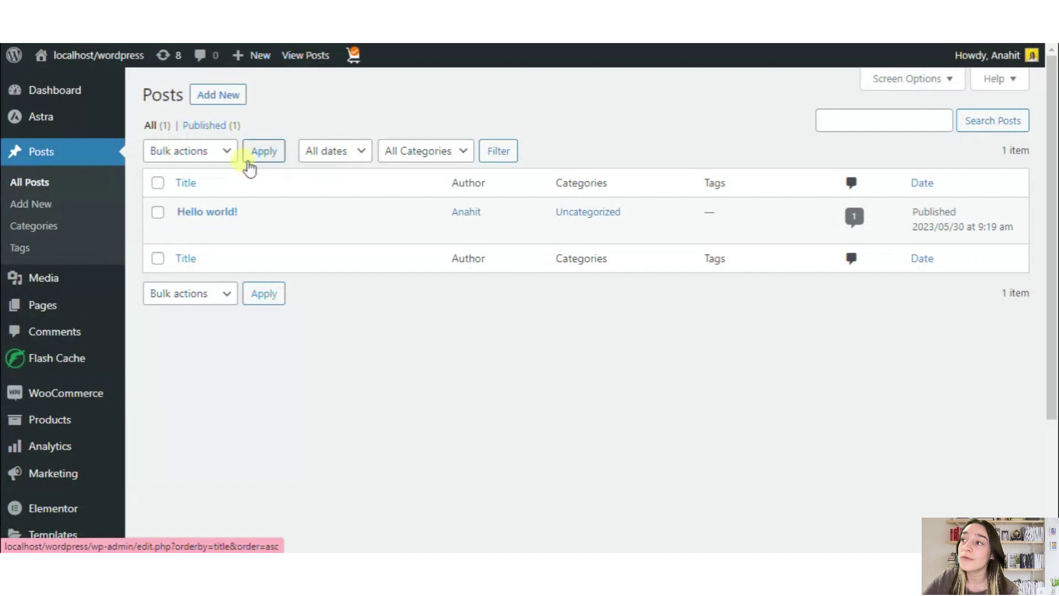
click(233, 99)
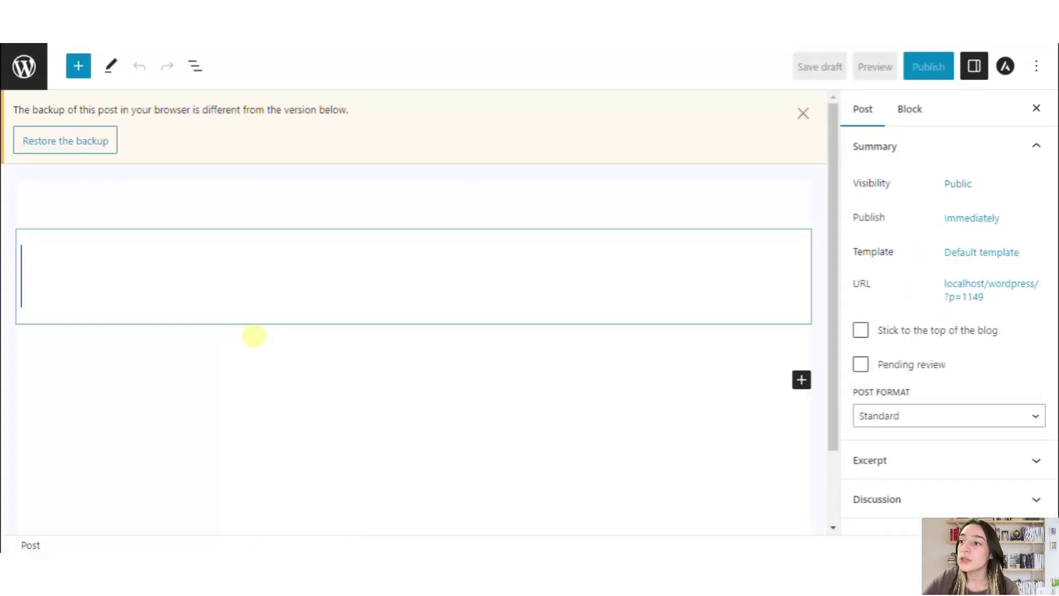
click(159, 388)
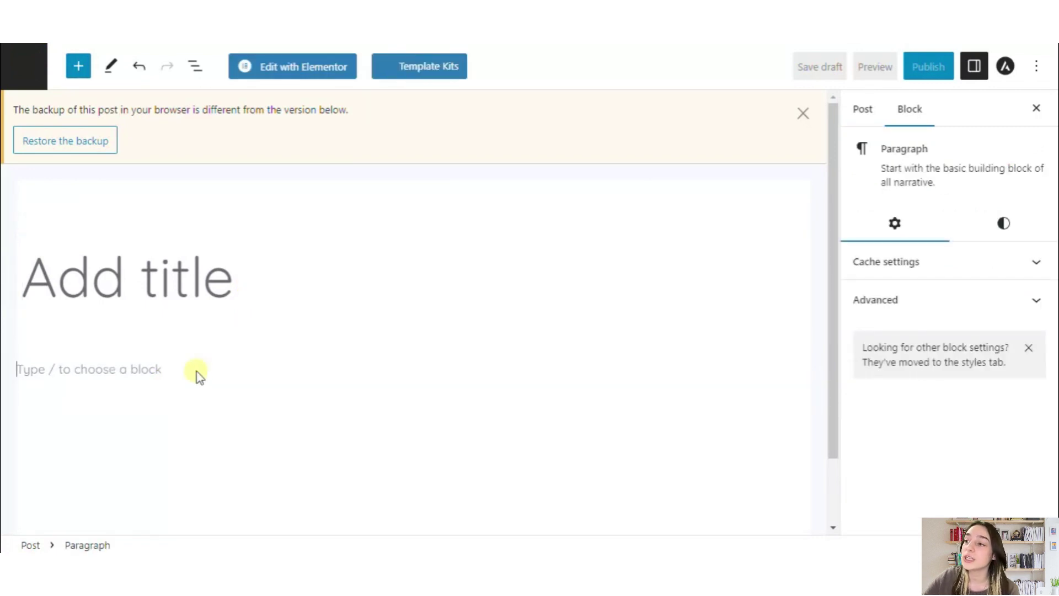
click(806, 310)
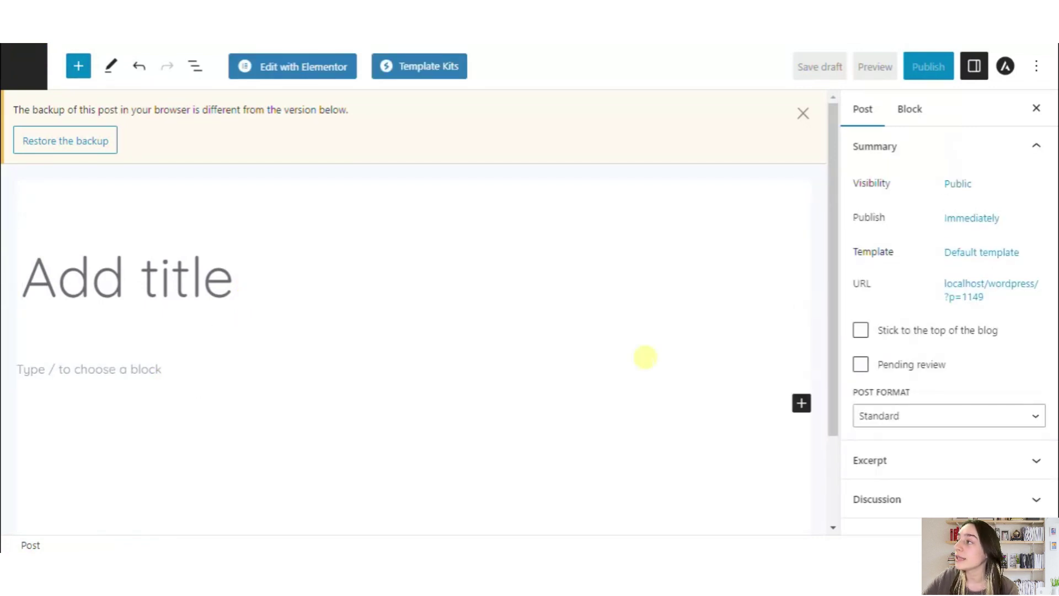
click(644, 357)
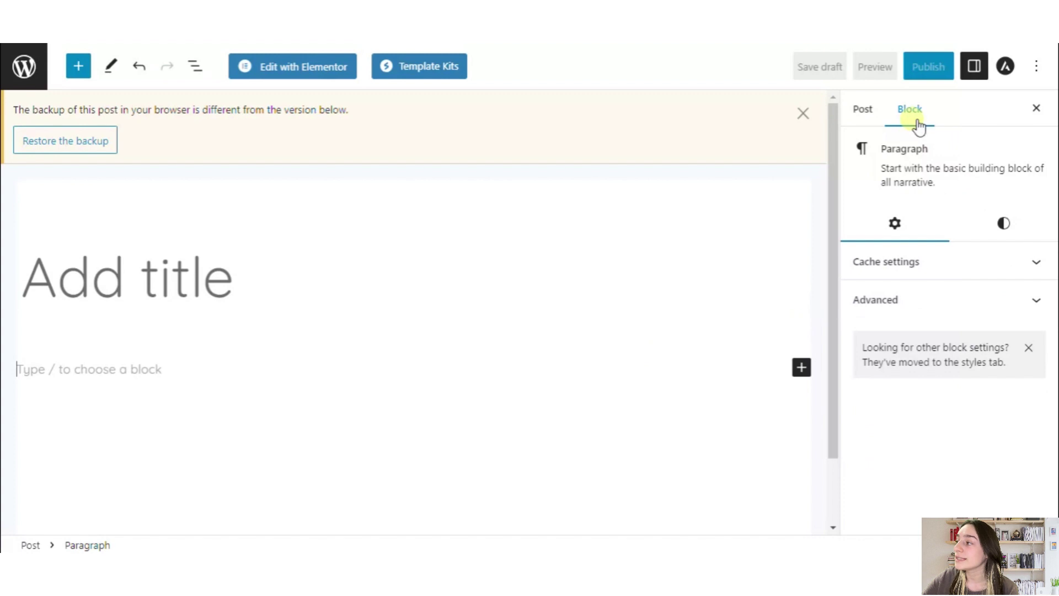
click(905, 261)
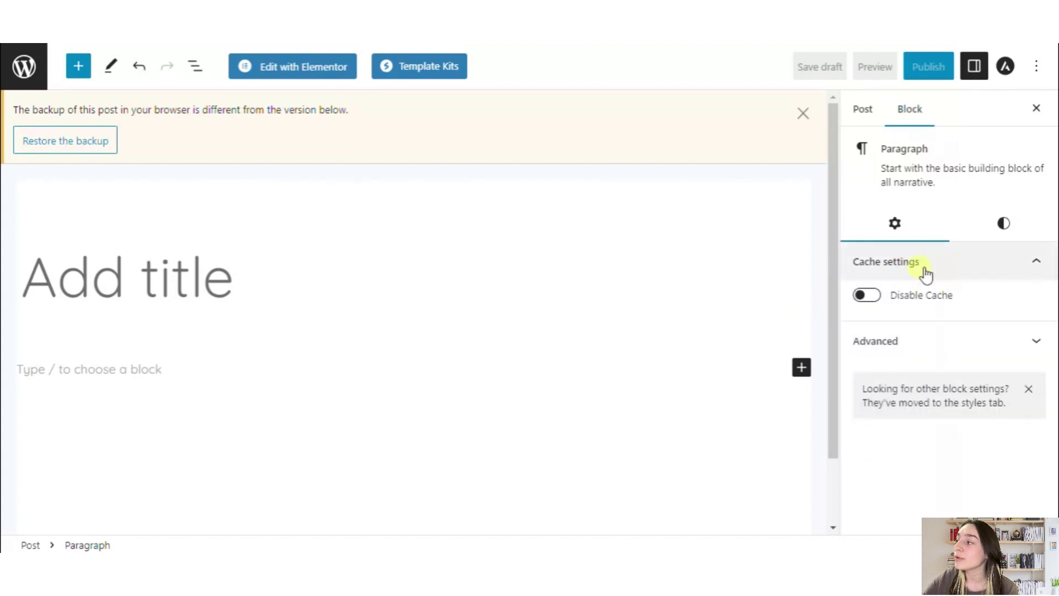
- Try the Disable Cache option of the paragraph block by switching it on and back off
click(876, 302)
click(873, 298)
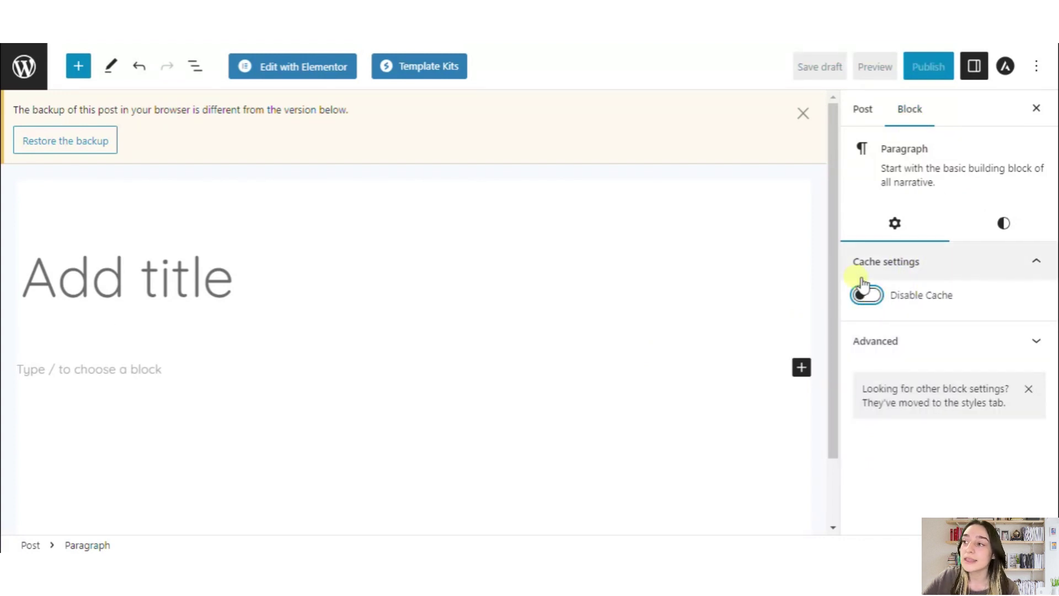
click(868, 301)
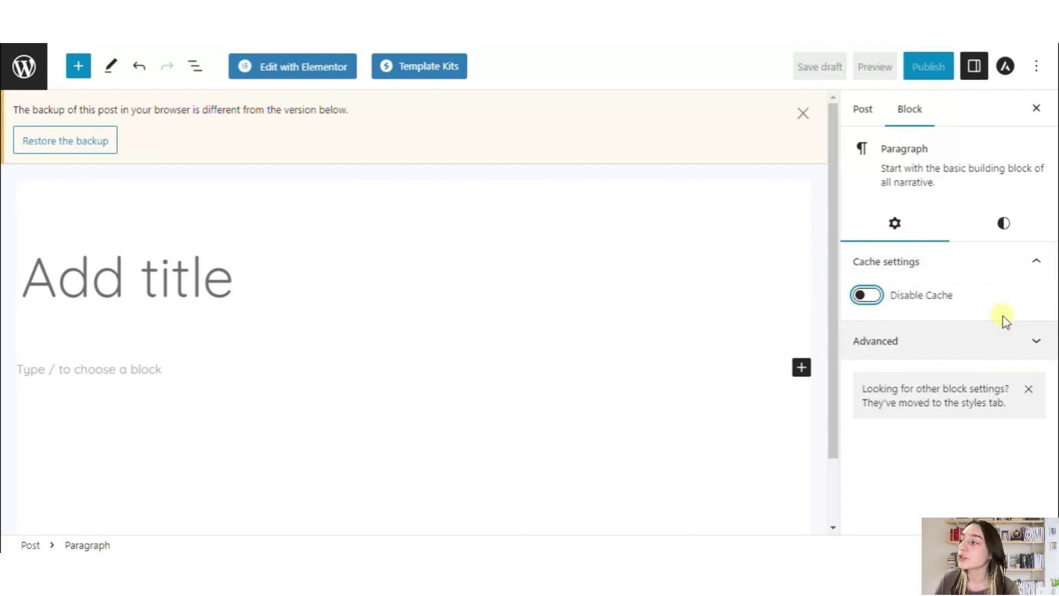
click(865, 296)
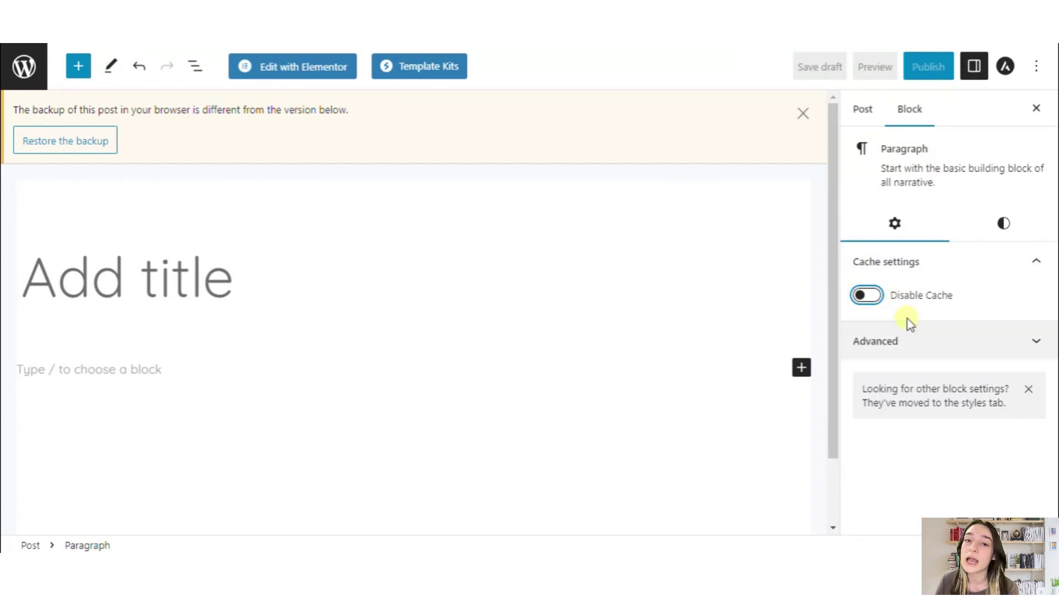
click(865, 300)
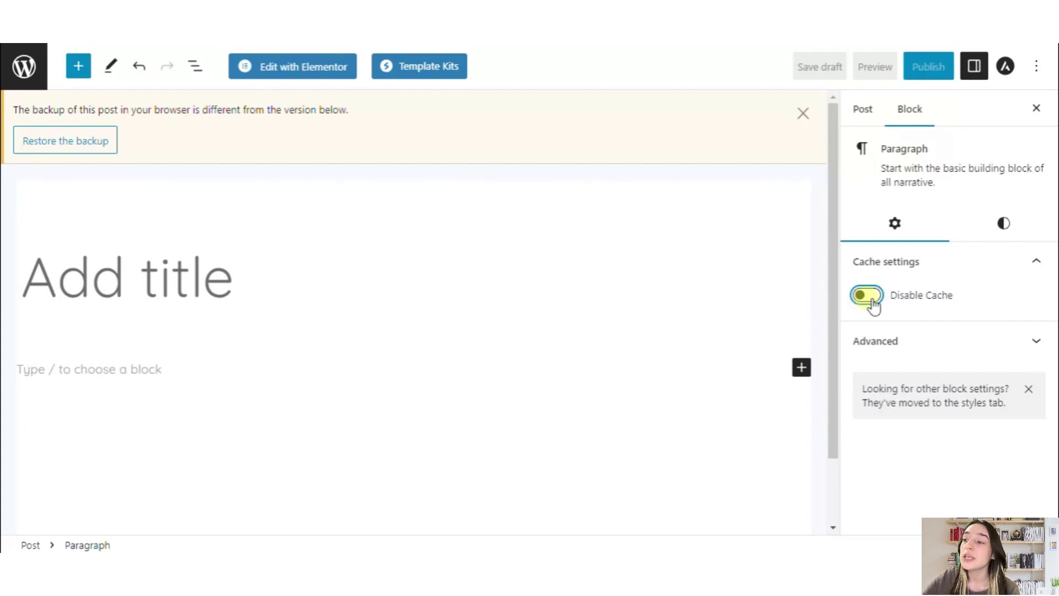
click(868, 303)
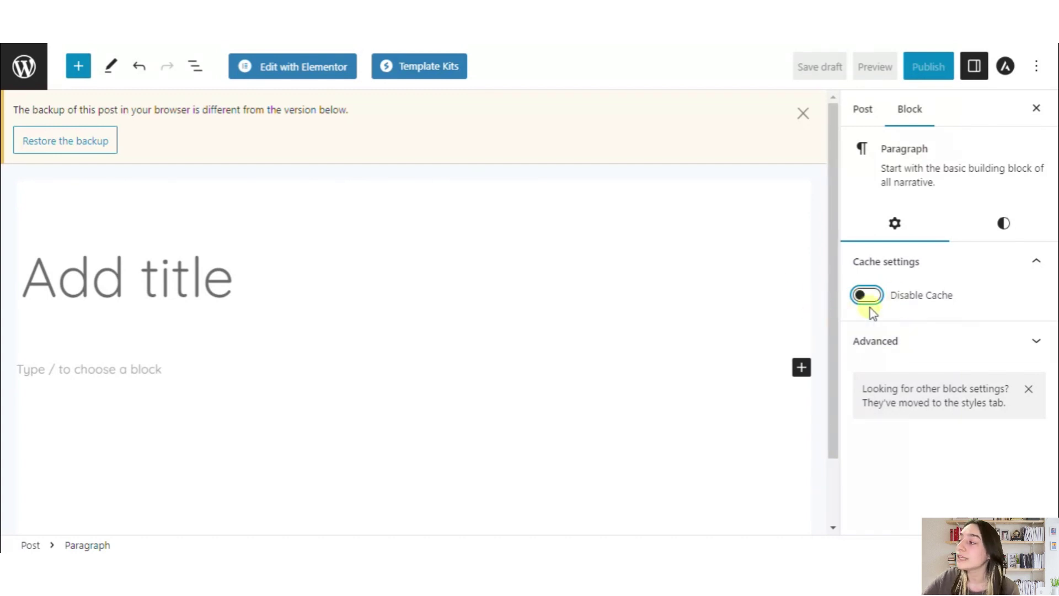